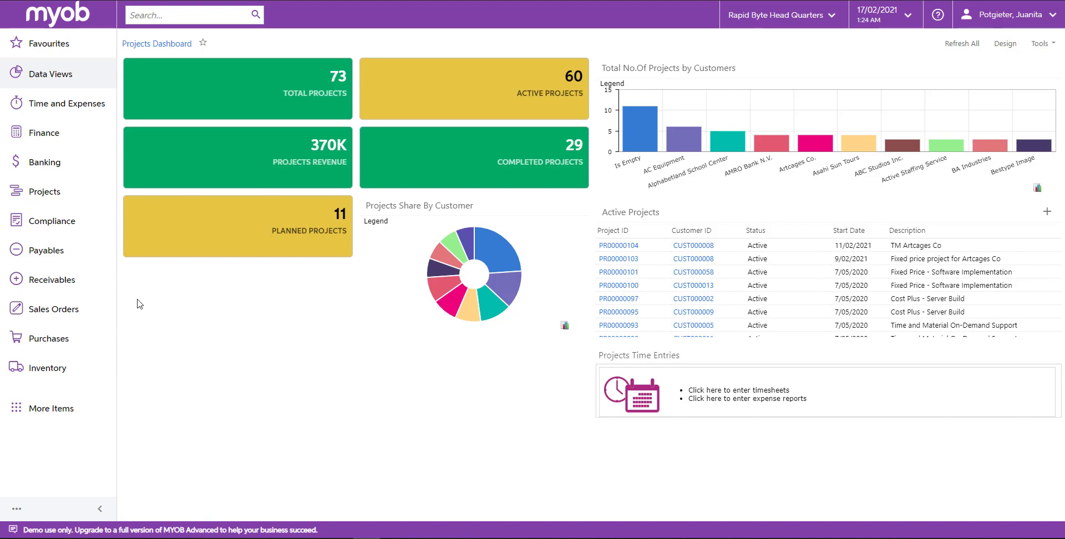
Step: Create a new project billing rule with the ID MIXED and the description "Mixed billing"
{"action": "left_click", "coordinate": [80, 200]}
{"action": "left_click", "coordinate": [837, 198]}
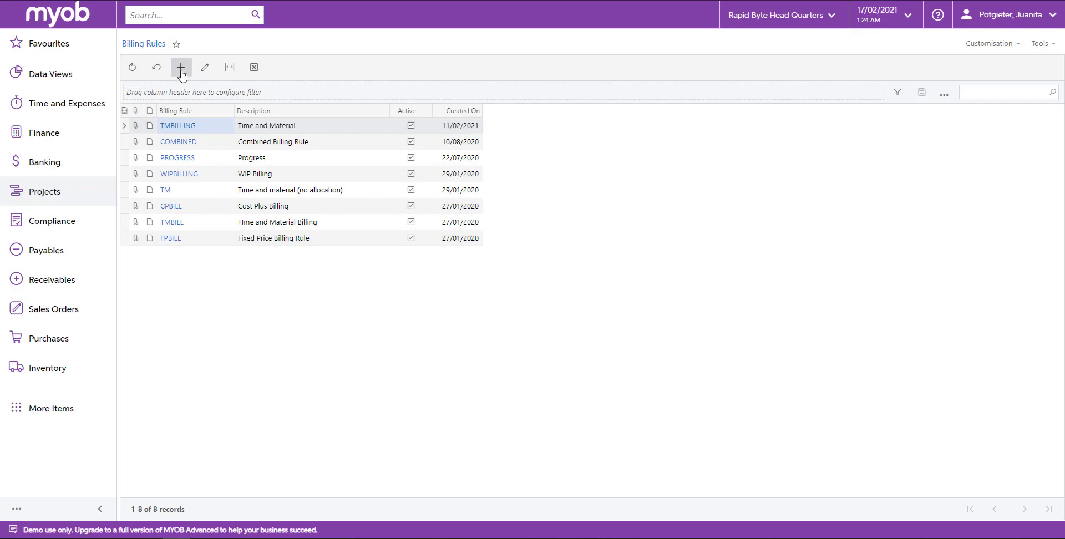
{"action": "left_click", "coordinate": [181, 68]}
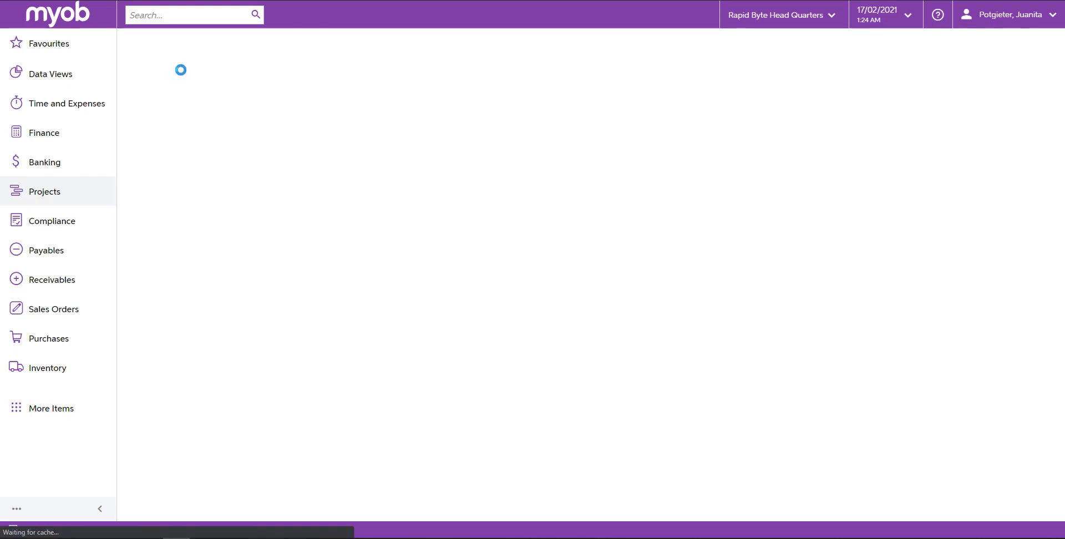
{"action": "type", "text": "MIXED"}
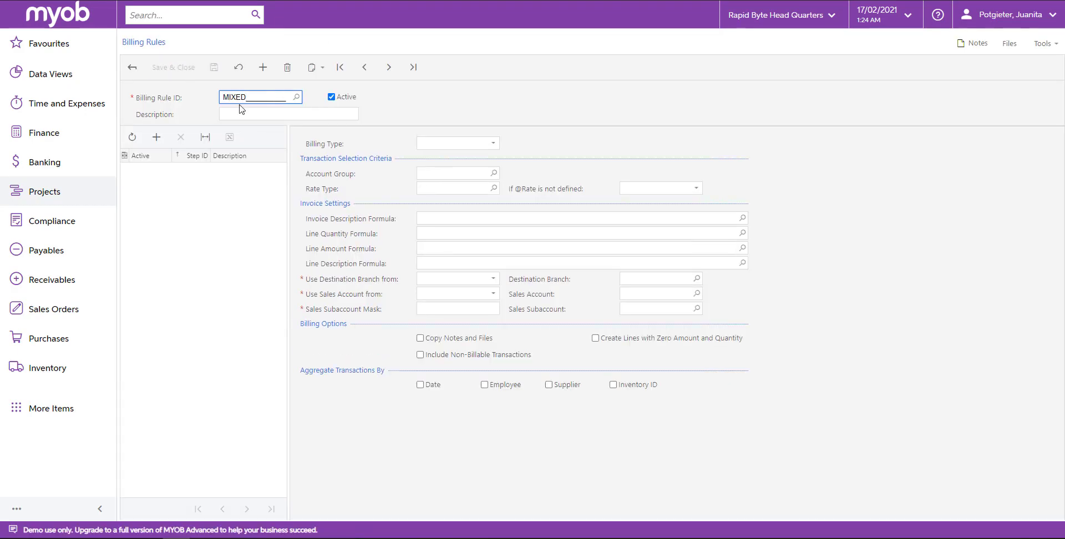
{"action": "key", "text": "Tab"}
{"action": "type", "text": "Mixed billing"}
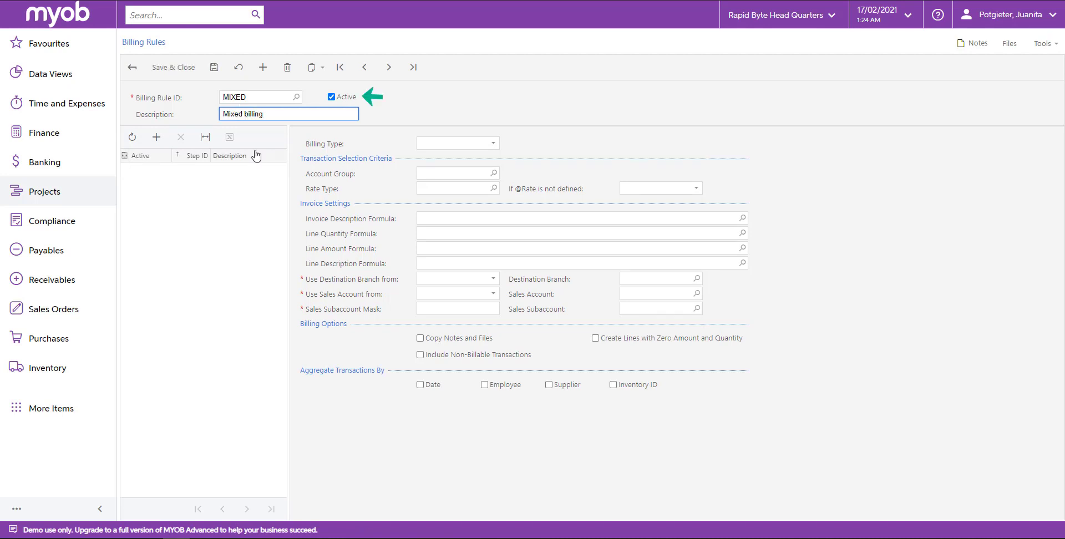
Step: Add a billing step described as "Progress billing" and set its billing type to Progress Billing
{"action": "left_click", "coordinate": [214, 180]}
{"action": "left_click", "coordinate": [204, 173]}
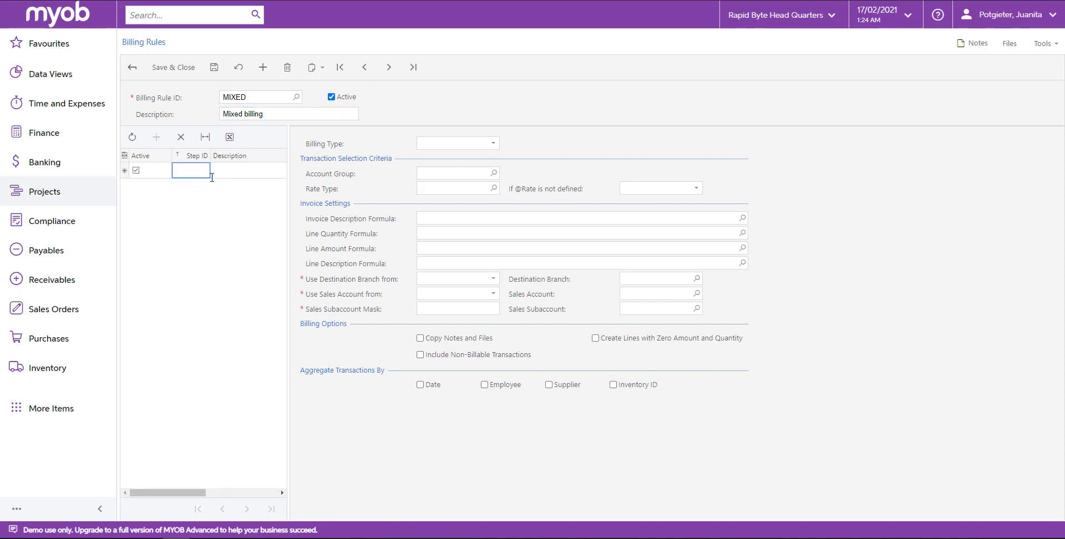
{"action": "type", "text": "Progress billing"}
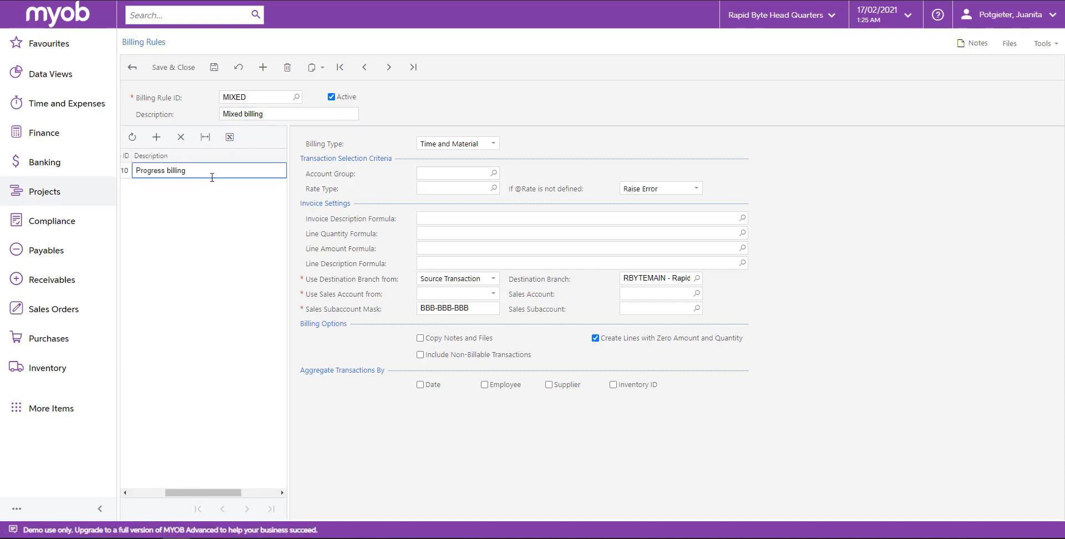
{"action": "left_click", "coordinate": [234, 196]}
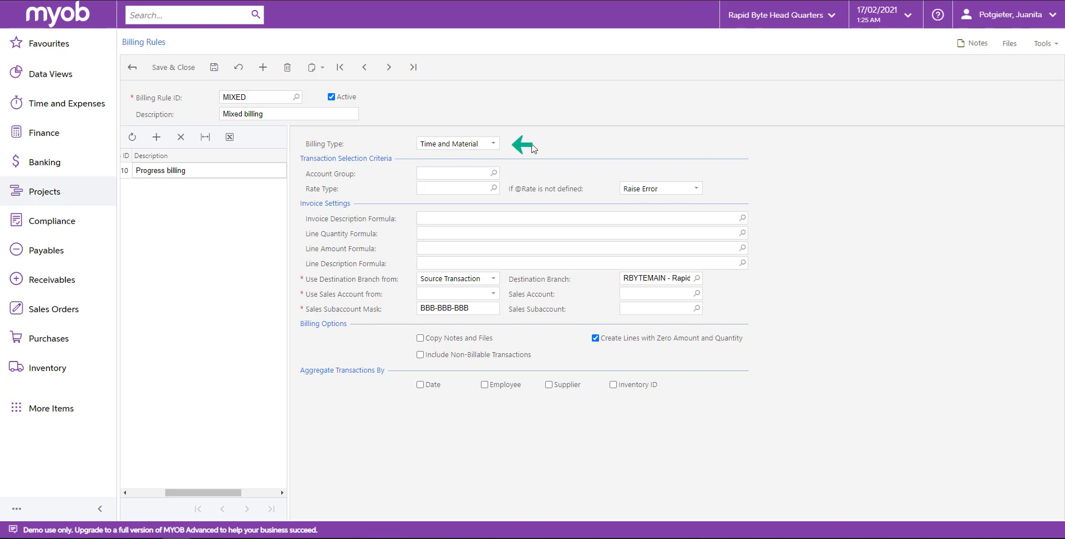
{"action": "left_click", "coordinate": [480, 145]}
{"action": "left_click", "coordinate": [461, 169]}
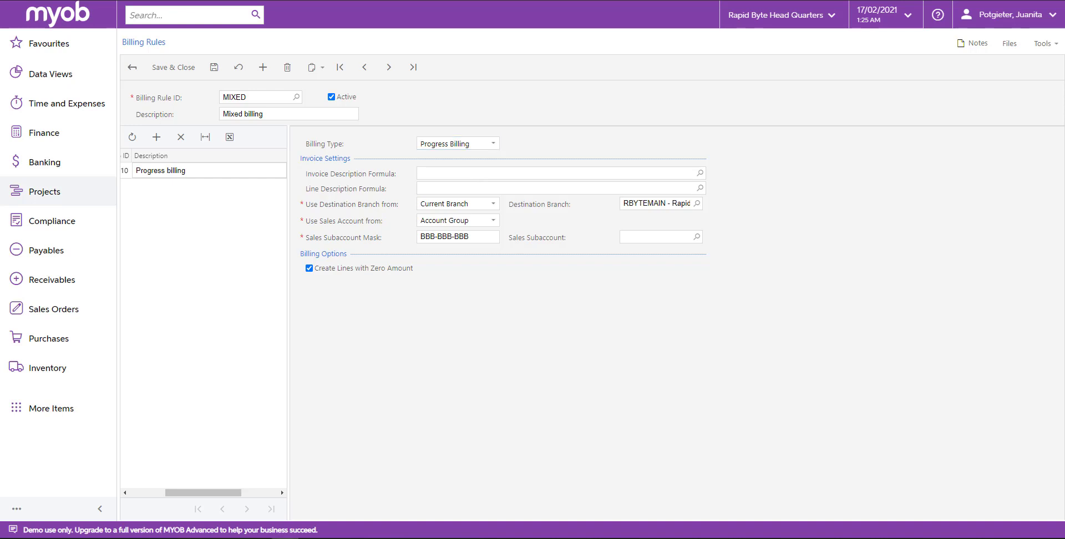
Step: Set the progress step's invoice description formula to ='Invoice for '+[PMProject.Description] and its line description formula to =[PMBudget.Description]
{"action": "left_click", "coordinate": [425, 172]}
{"action": "type", "text": "='Invoice for '+[PMProject.Description]"}
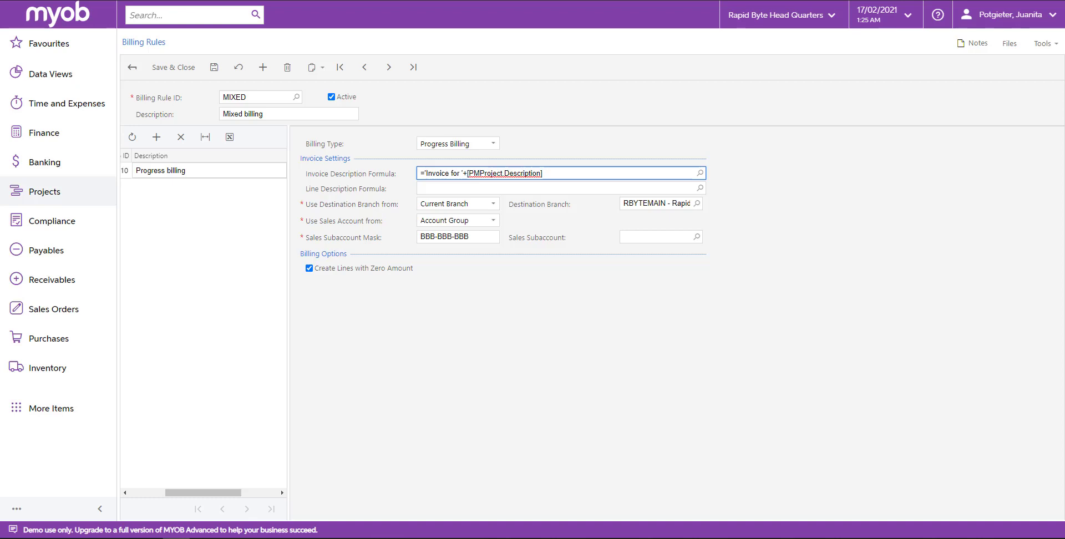
{"action": "key", "text": "alt+Tab"}
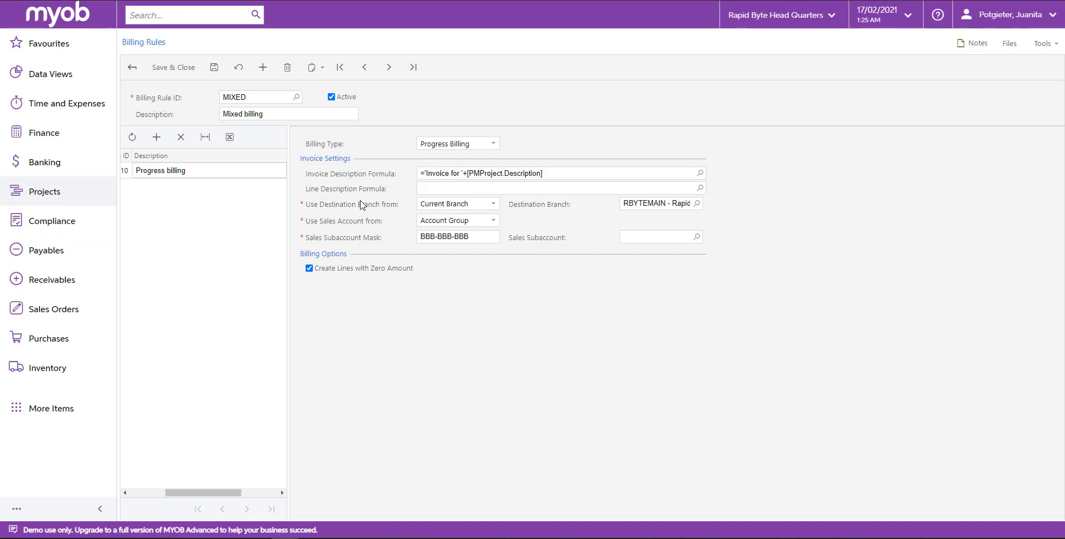
{"action": "left_click", "coordinate": [419, 188]}
{"action": "type", "text": "=[PMBudget.Description]"}
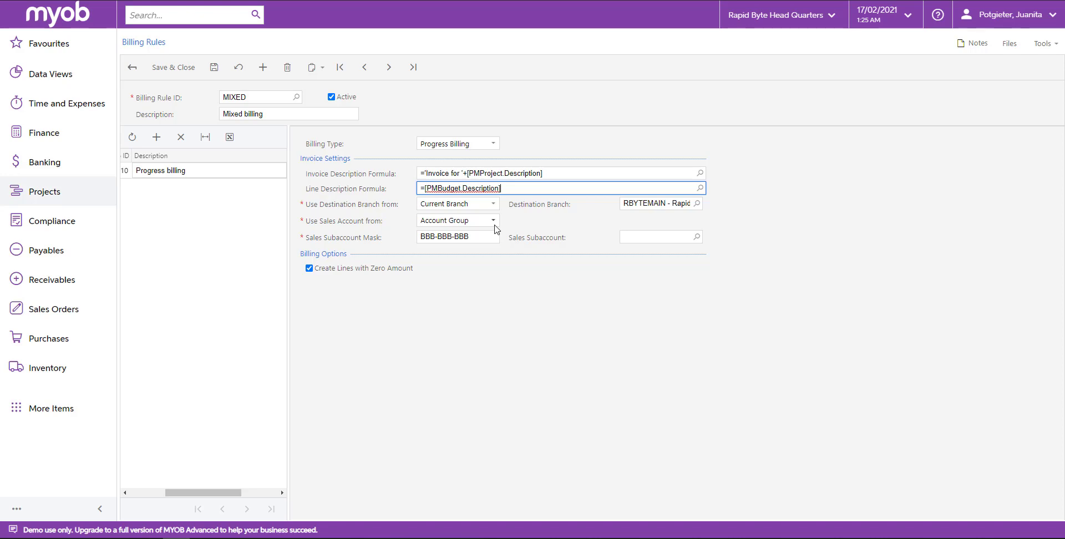
Step: Set the progress billing step's sales subaccount to 000-000-000 and turn off creating lines with zero amount
{"action": "left_click", "coordinate": [696, 237]}
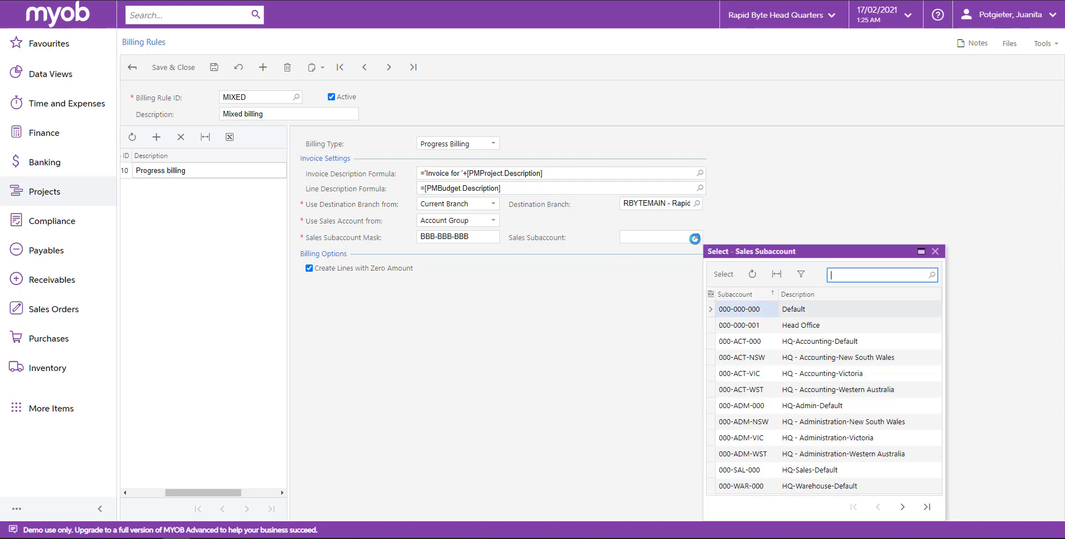
{"action": "double_click", "coordinate": [739, 312]}
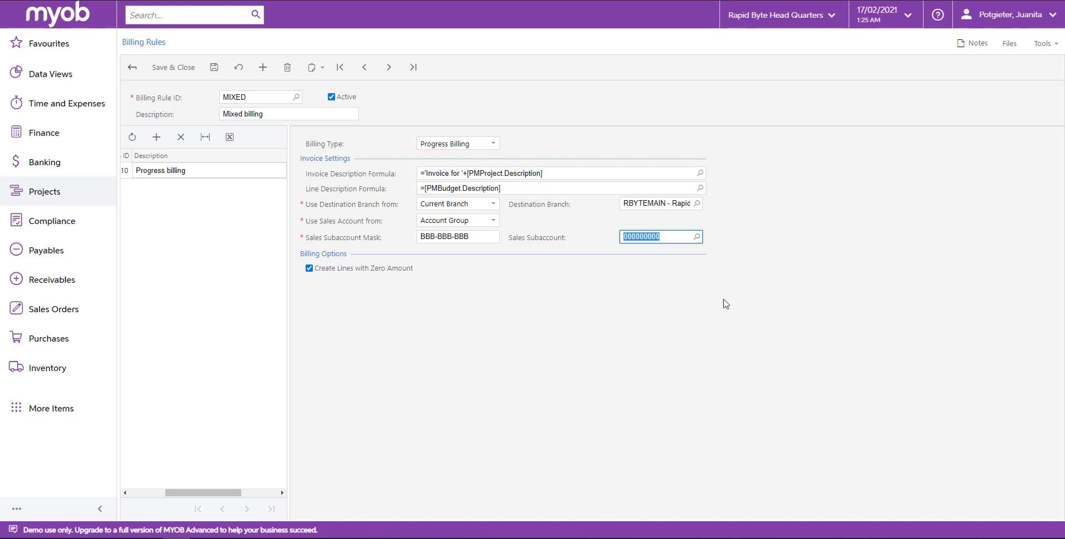
{"action": "left_click", "coordinate": [308, 268]}
Step: Add a second step to the billing rule with the description "Subcontractors' services"
{"action": "left_click", "coordinate": [156, 137]}
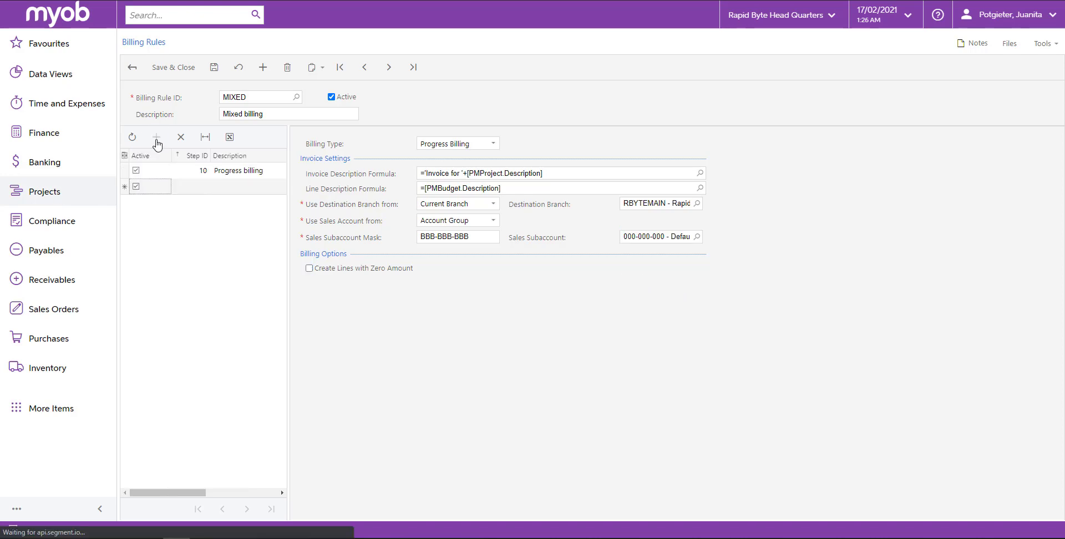
{"action": "left_click", "coordinate": [205, 187]}
{"action": "type", "text": "Sub"}
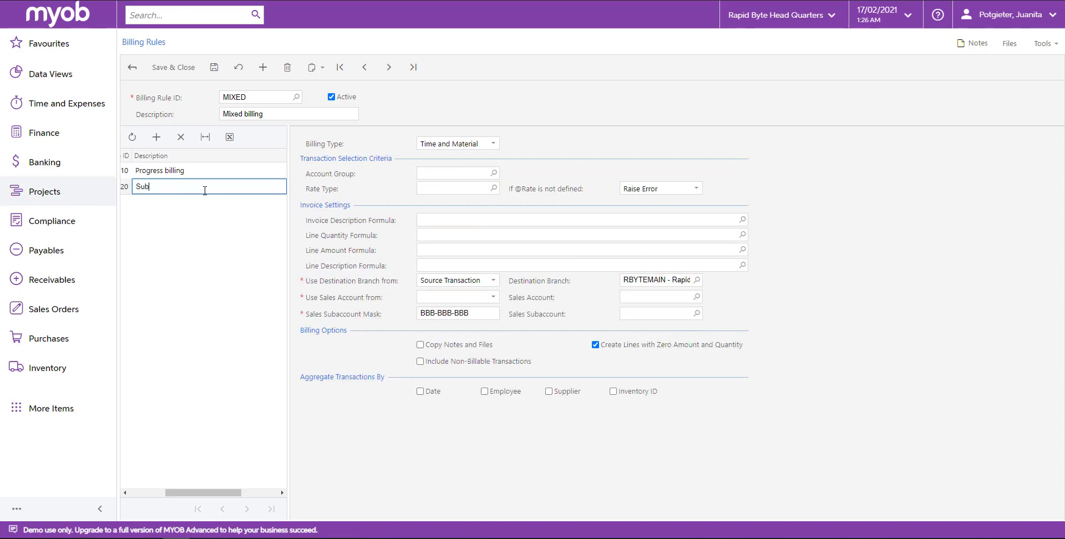
{"action": "type", "text": "contractors' services"}
{"action": "left_click", "coordinate": [602, 148]}
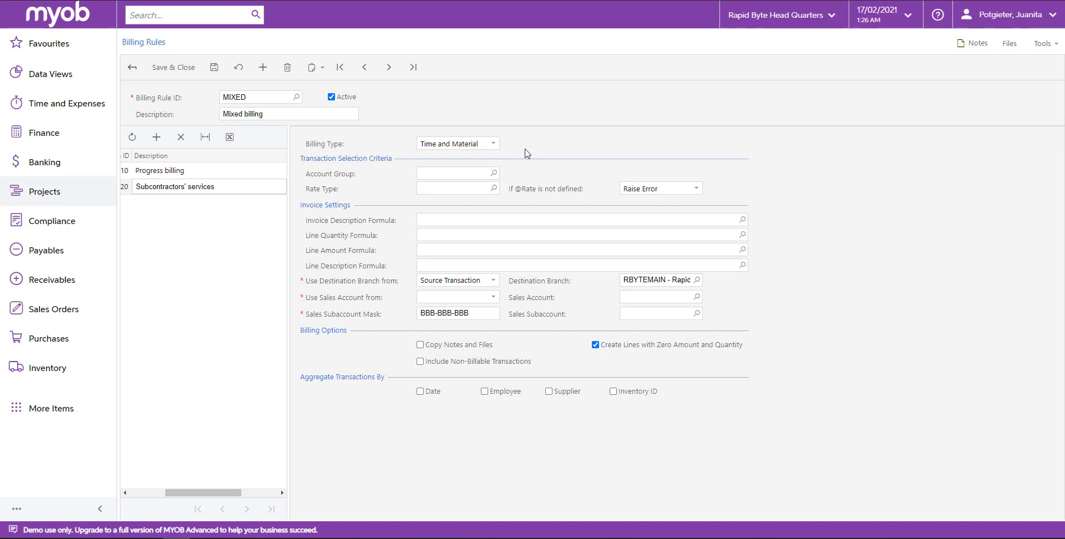
{"action": "left_click", "coordinate": [493, 172]}
{"action": "type", "text": "s"}
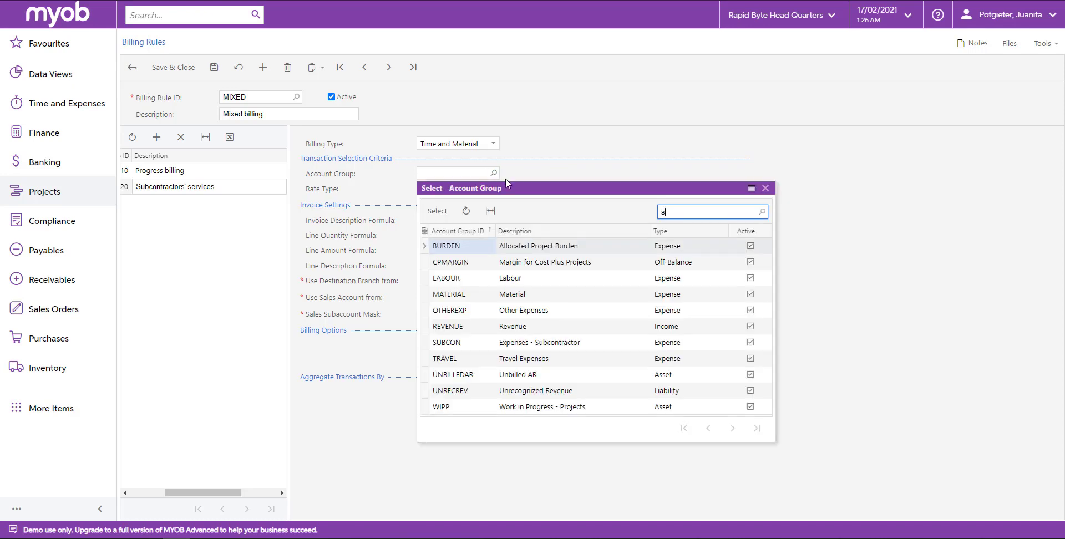
{"action": "type", "text": "ubc"}
{"action": "left_click", "coordinate": [486, 251]}
{"action": "double_click", "coordinate": [486, 251]}
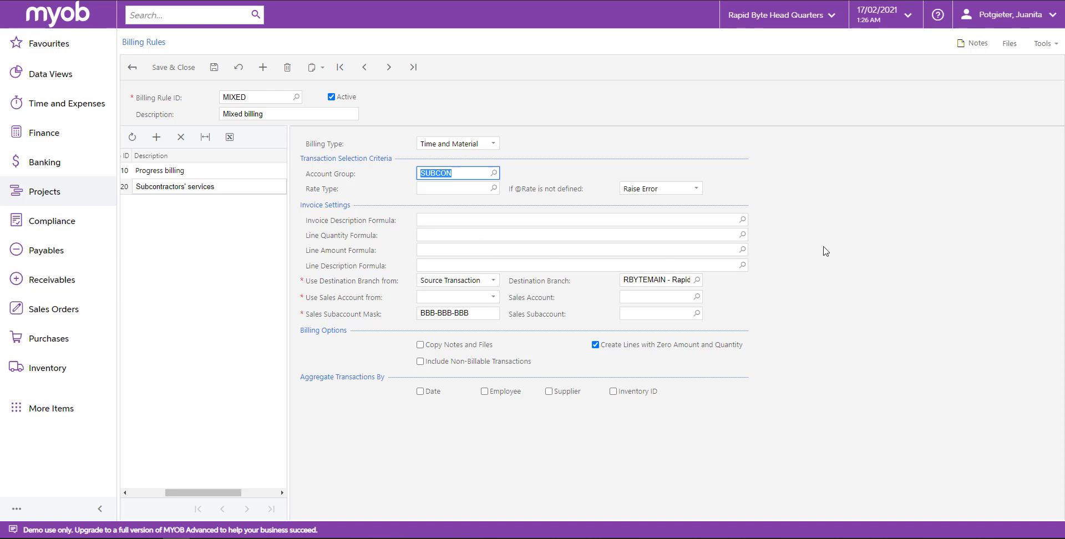
{"action": "left_click", "coordinate": [682, 192]}
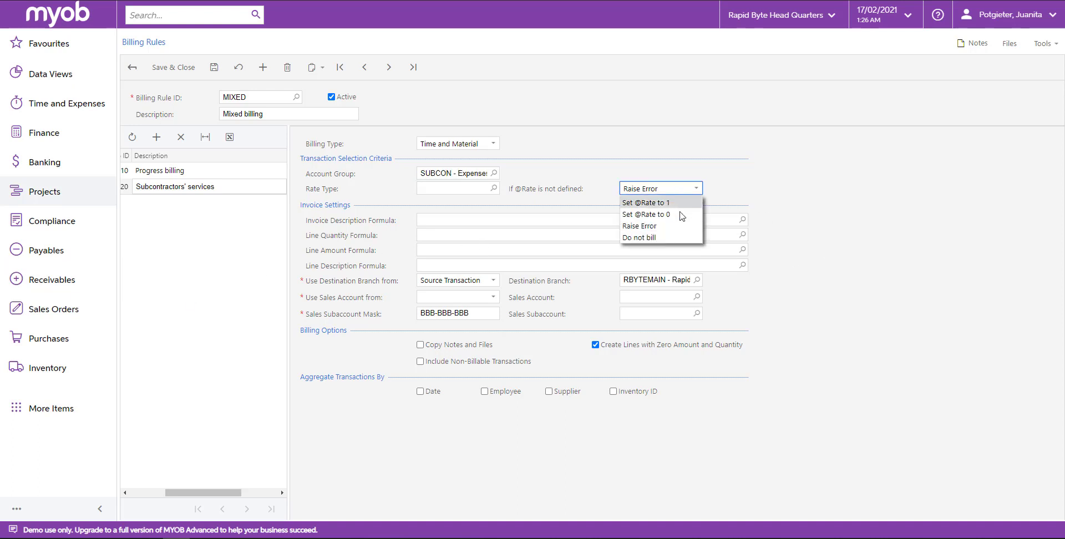
{"action": "left_click", "coordinate": [682, 215]}
Step: Set the line quantity formula to =[PMTran.Qty], amount to =[PMTran.Amount]*1.25, and description to ='Vendor: '+[Vendor.AcctCD]+' '+[PMTran.Description]
{"action": "left_click", "coordinate": [438, 235]}
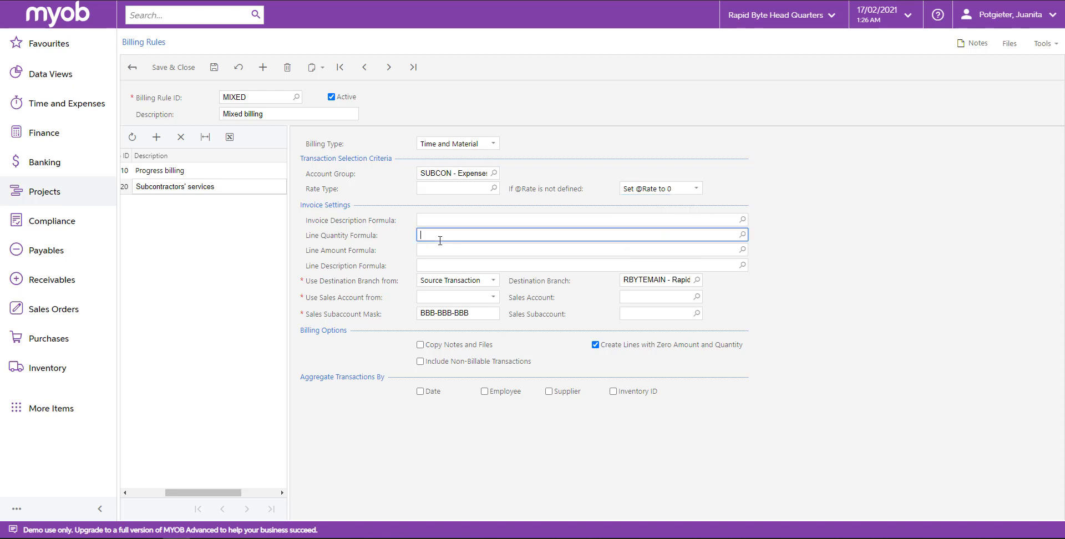
{"action": "type", "text": "=[PMTran.Qty]"}
{"action": "key", "text": "Tab"}
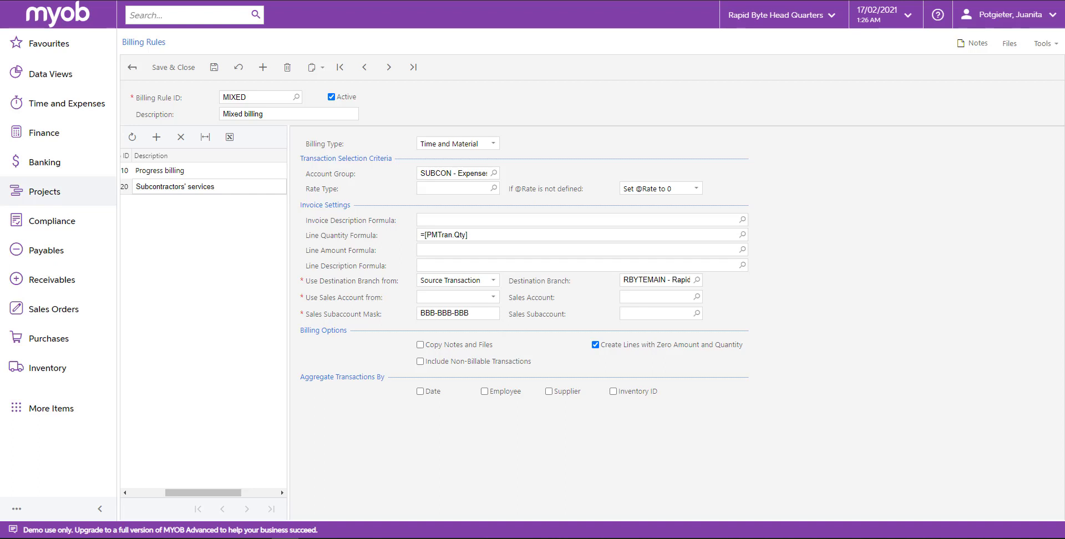
{"action": "left_click", "coordinate": [432, 249]}
{"action": "type", "text": "=[PMTran.Amount]*1.25"}
{"action": "left_click", "coordinate": [450, 265]}
{"action": "type", "text": "='Vendor '+[Vendor.AcctCD]+' '+[PMTran.Description]"}
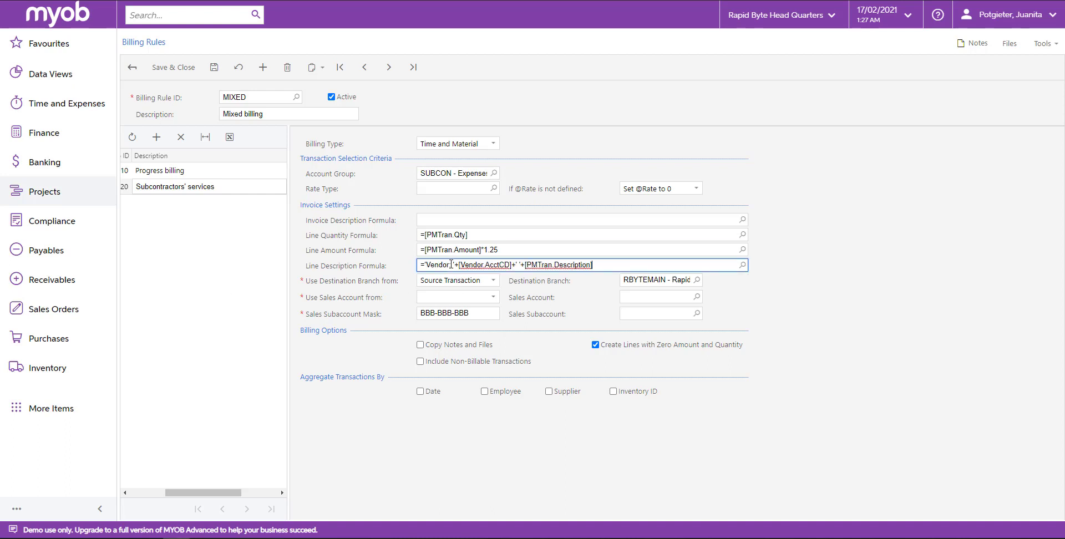
{"action": "left_click", "coordinate": [450, 264]}
{"action": "type", "text": ":"}
Step: Take the sales account from the Billing Rule, using sales account 400000 and sales subaccount 000-000-000
{"action": "left_click", "coordinate": [493, 299]}
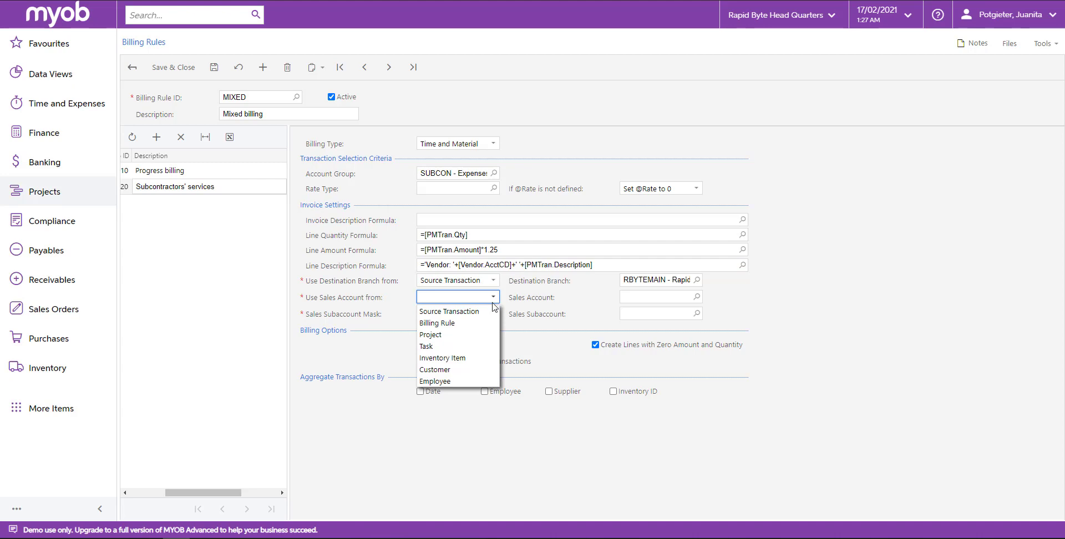
{"action": "left_click", "coordinate": [486, 322]}
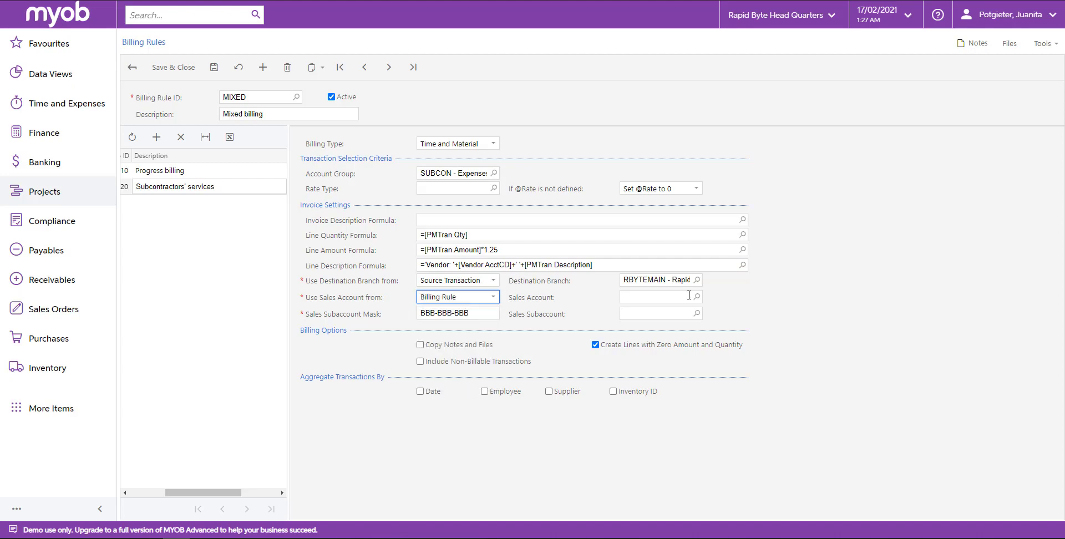
{"action": "left_click", "coordinate": [660, 297]}
{"action": "type", "text": "4000"}
{"action": "key", "text": "Tab"}
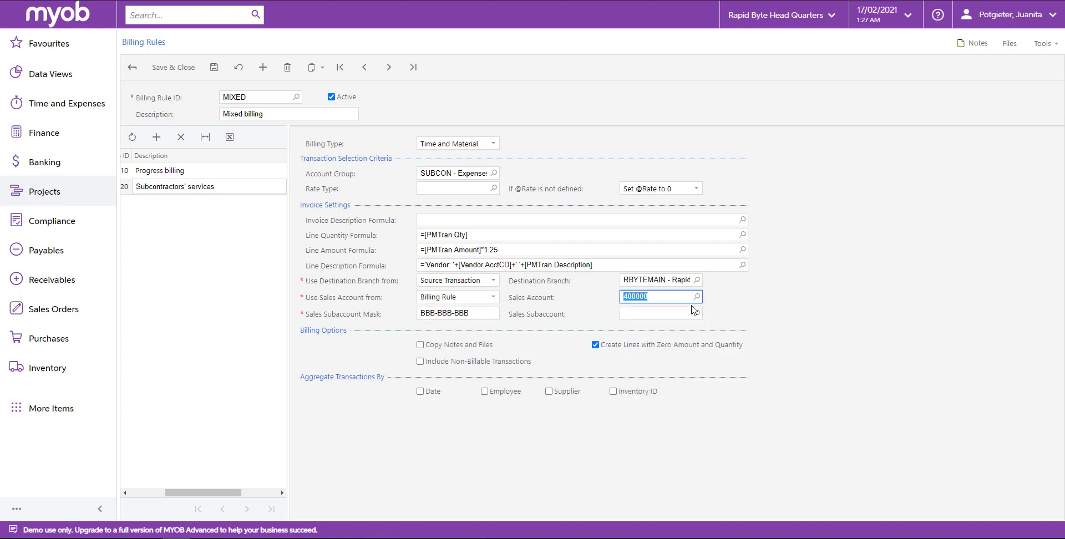
{"action": "left_click", "coordinate": [697, 313]}
{"action": "key", "text": "Escape"}
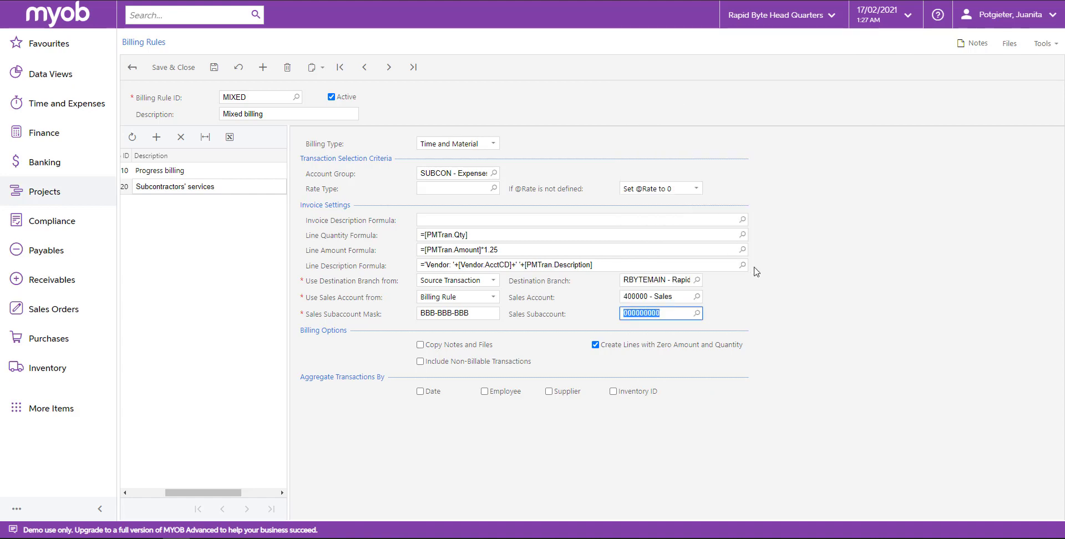
Step: Turn off creating lines with zero amount and quantity for the subcontractors' step, and save the billing rule
{"action": "left_click", "coordinate": [597, 345]}
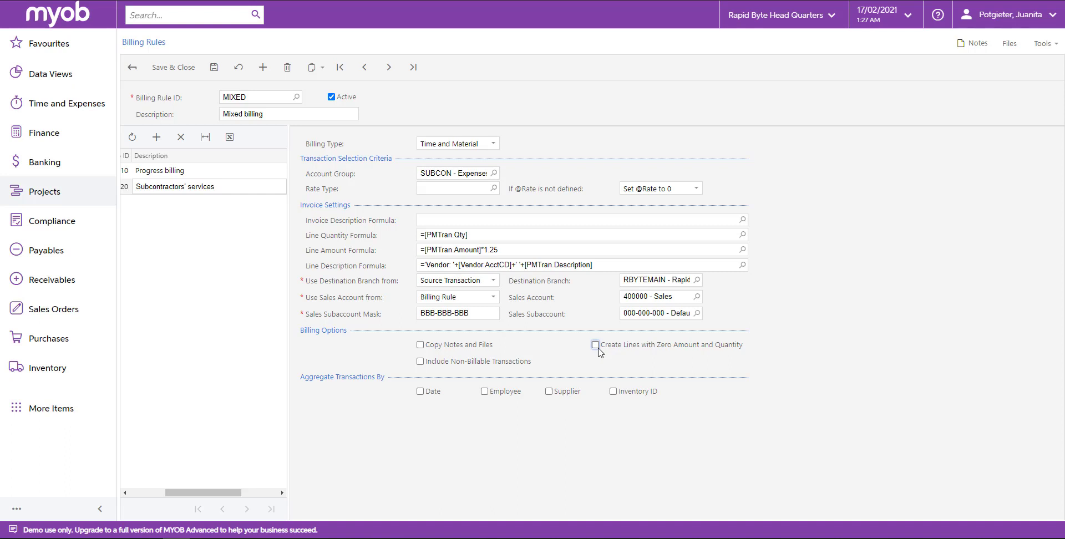
{"action": "left_click", "coordinate": [213, 68]}
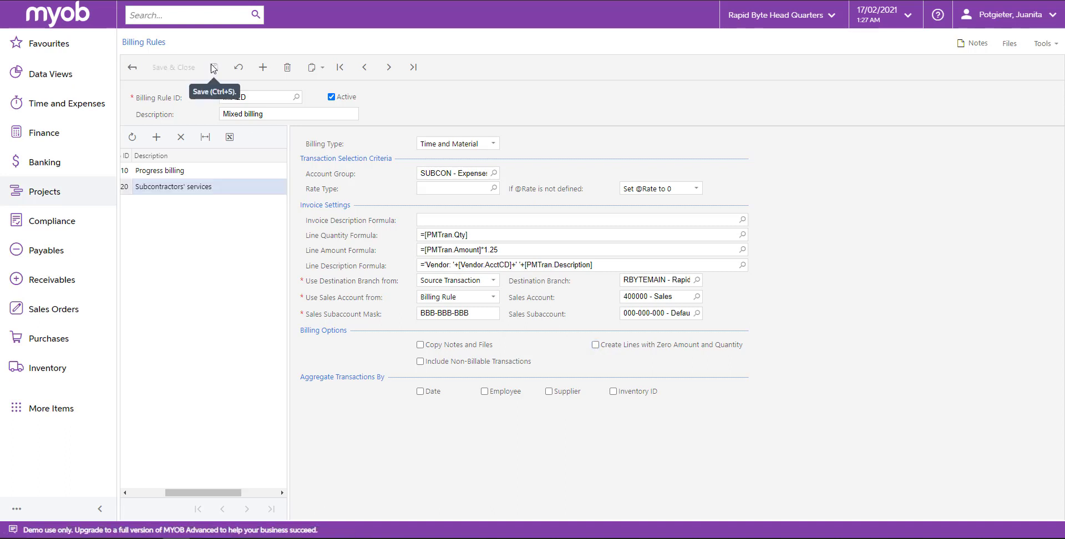